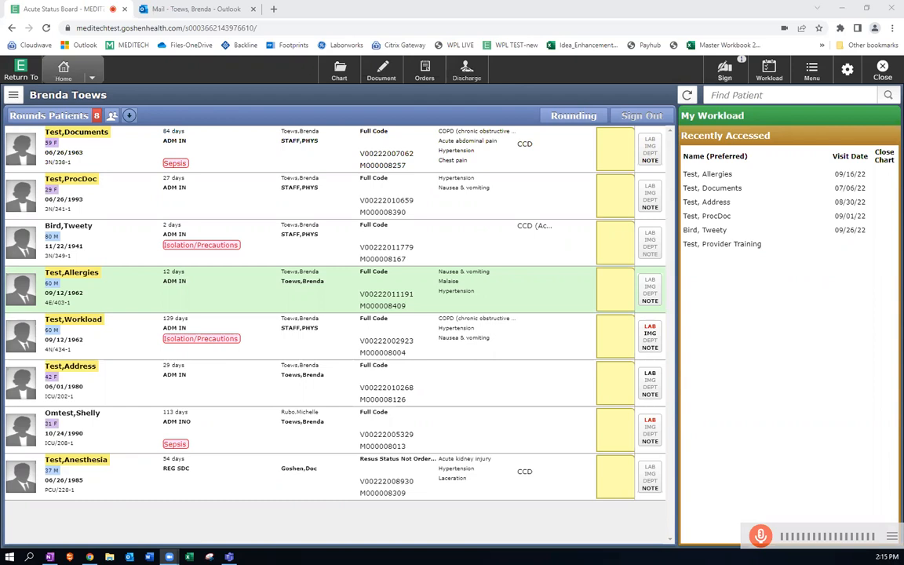
Go to typicals management and start a new typical based on the Cardiology H&P document
left_click(813, 71)
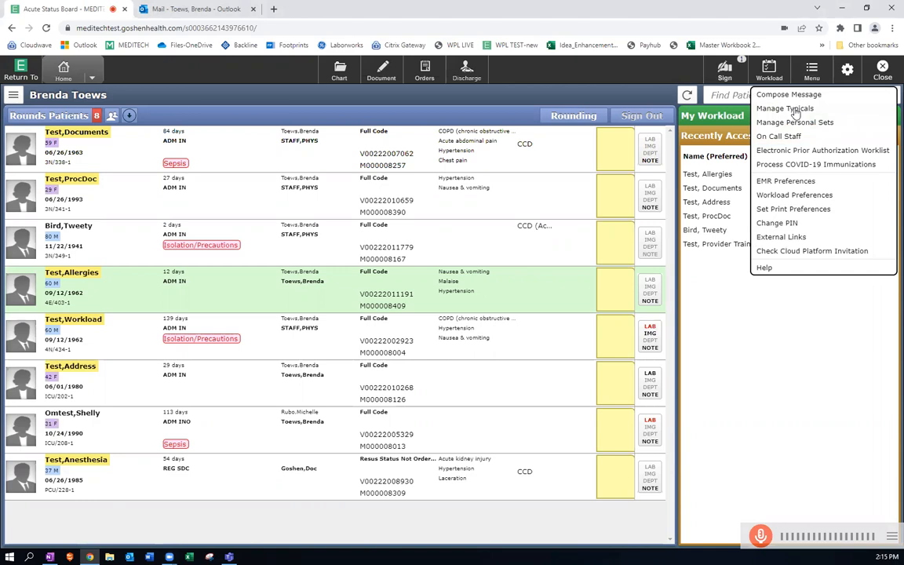
left_click(793, 110)
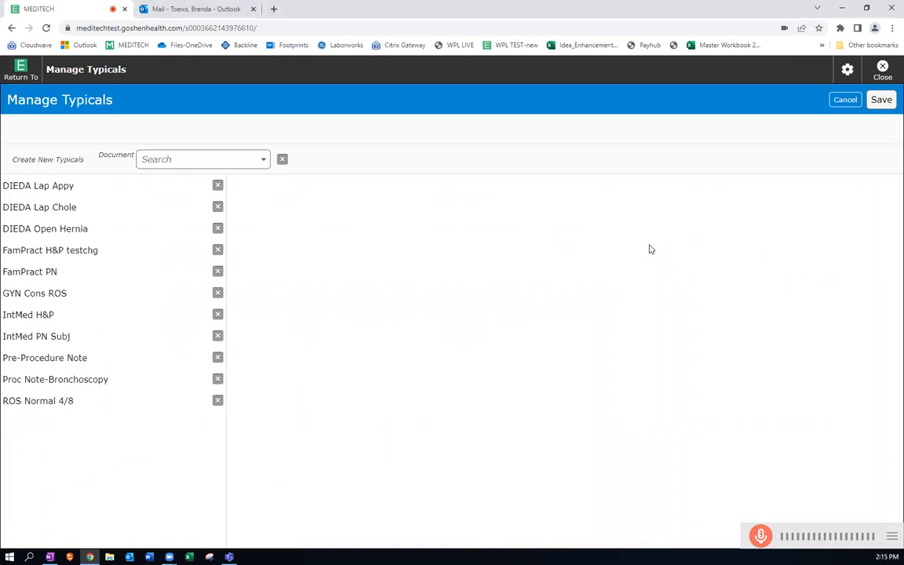
left_click(175, 160)
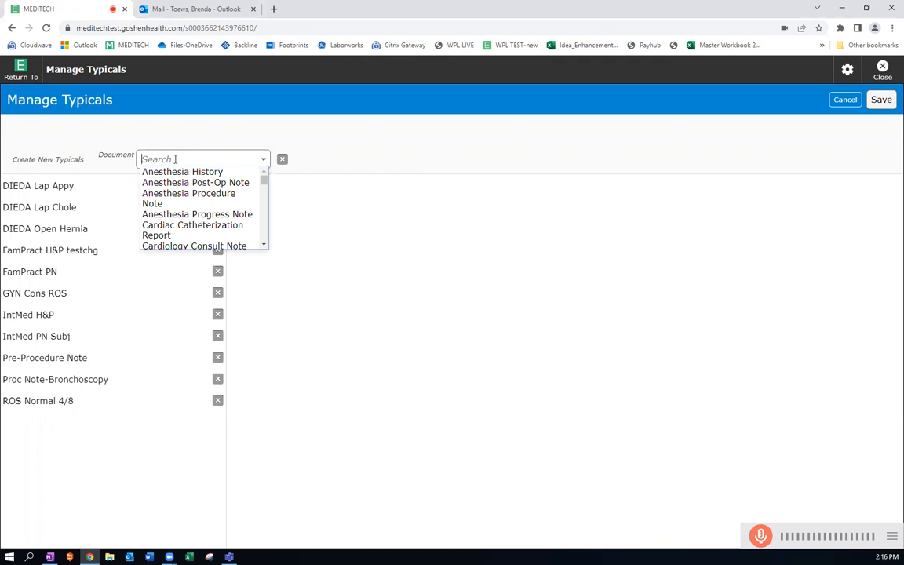
type("card")
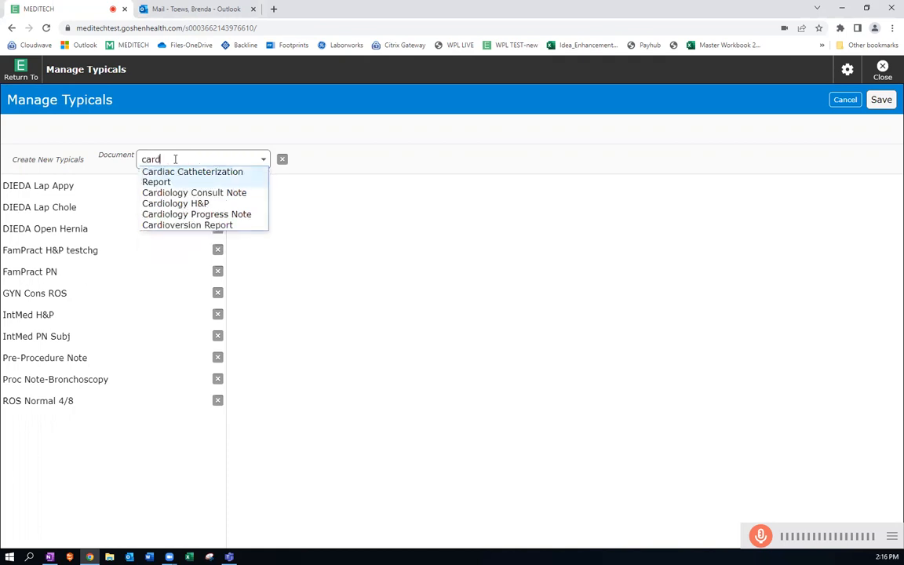
left_click(195, 205)
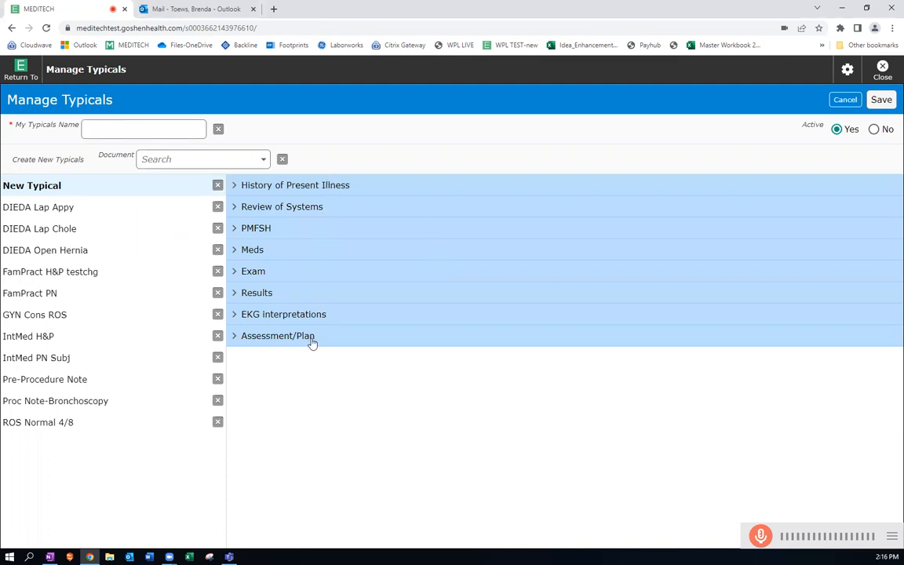
In Review of Systems, mark Constitutional and Eyes as per HPI, and ENT and Cardiovascular as system reviewed with no additional complaints
left_click(311, 205)
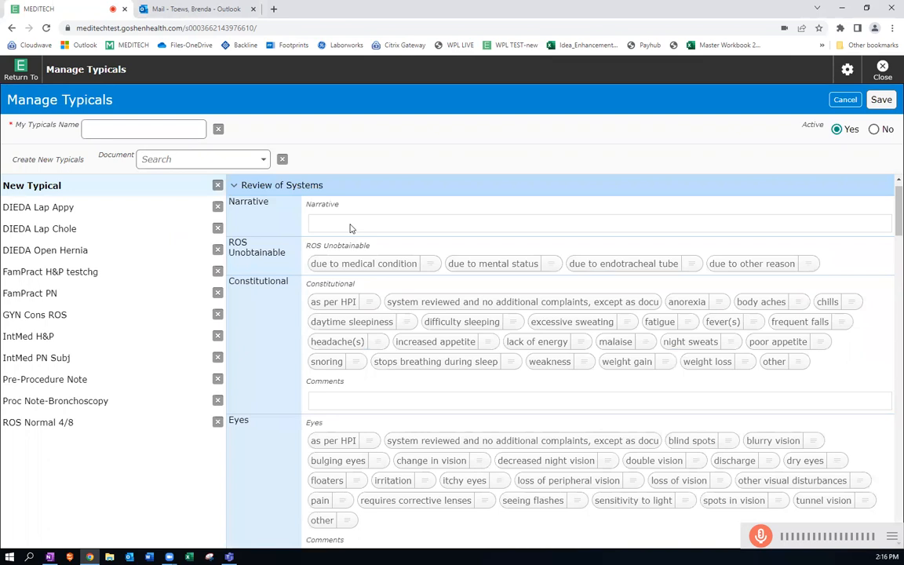
left_click(345, 302)
left_click(338, 442)
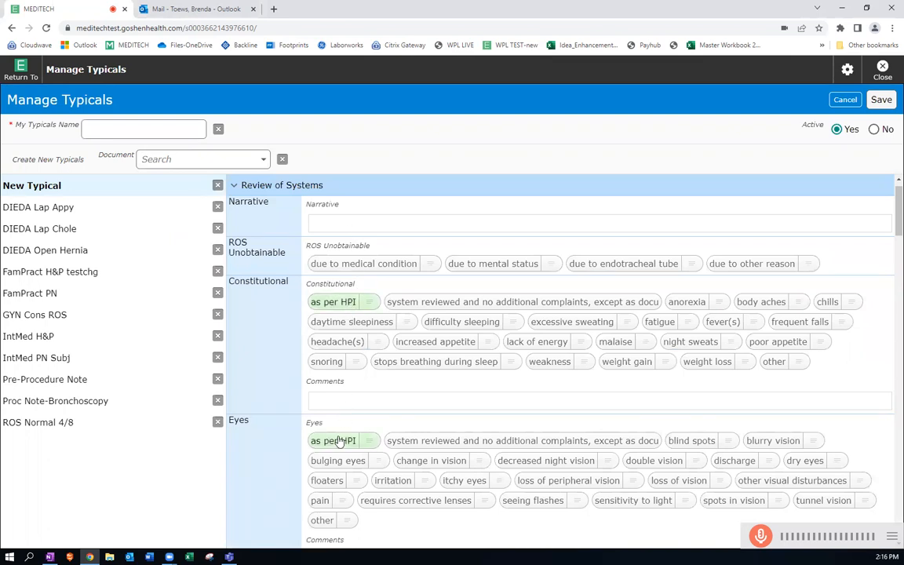
scroll(337, 442, "down", 3)
scroll(337, 442, "down", 1)
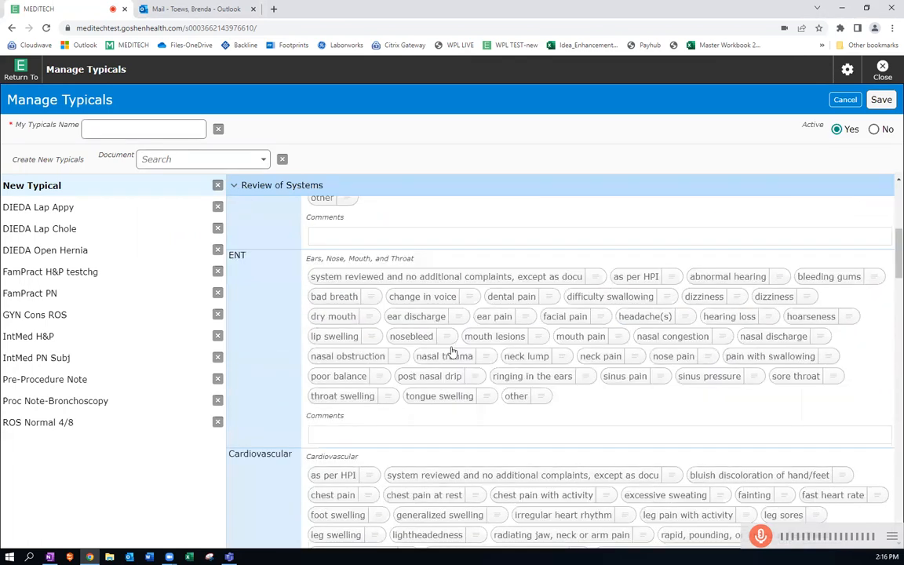
left_click(461, 273)
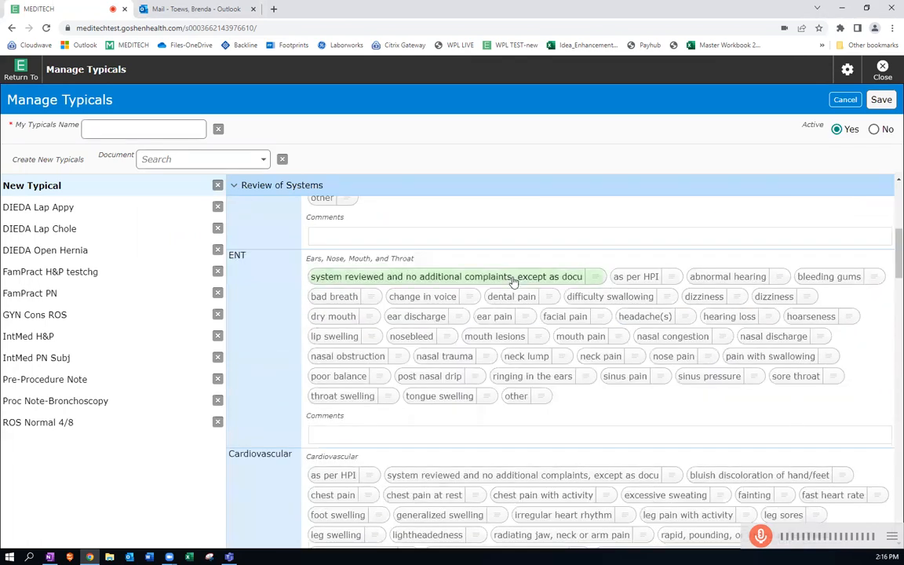
left_click(456, 478)
scroll(456, 480, "down", 3)
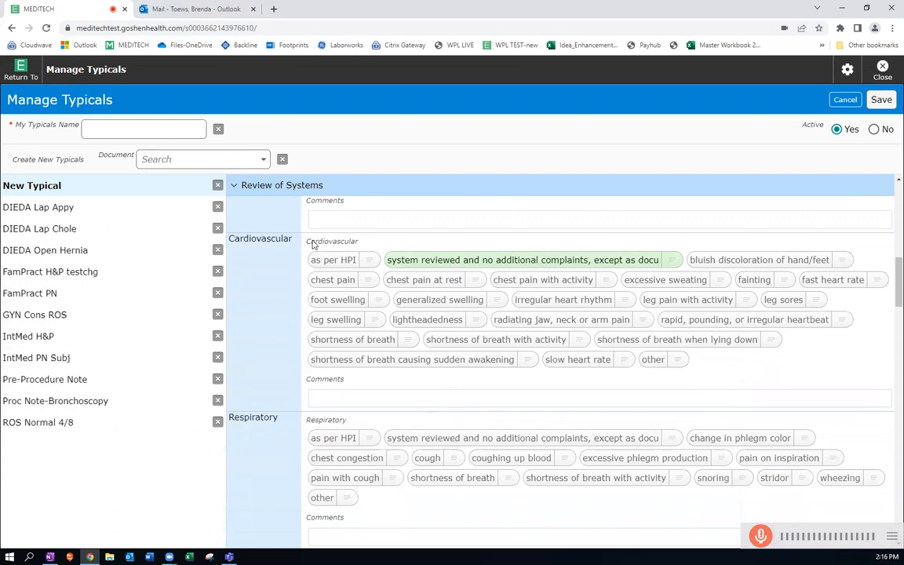
left_click(272, 191)
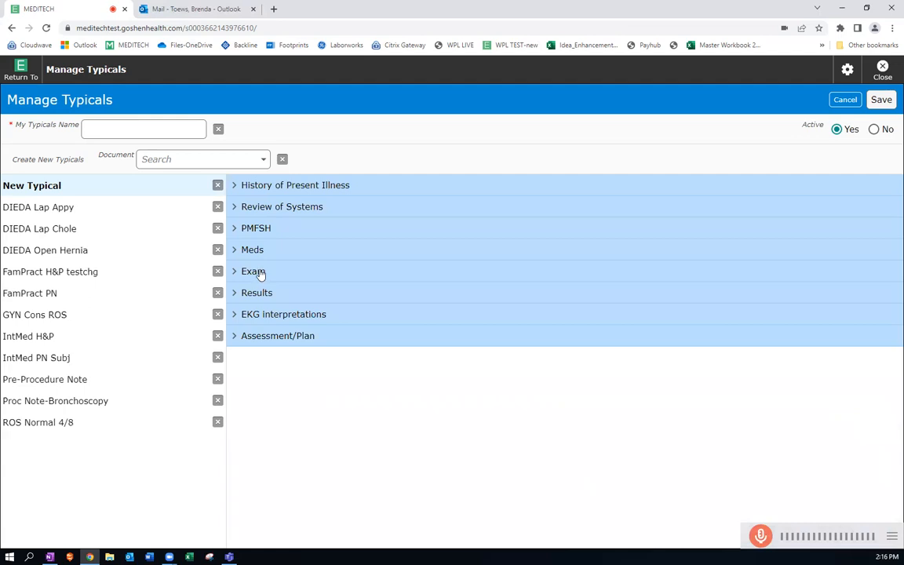
Enter "Narrative Exam:" and "General" on separate lines in the Exam section's narrative
left_click(261, 273)
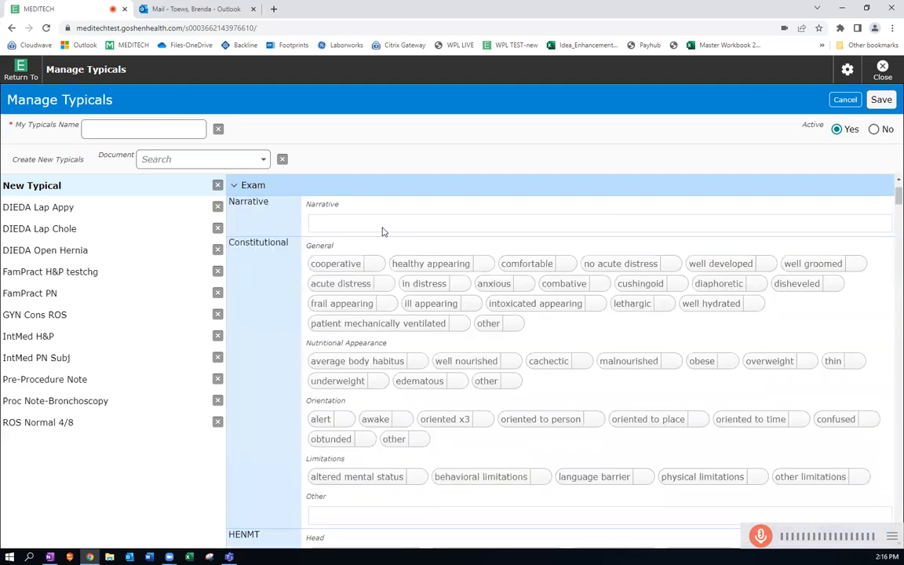
type("Na")
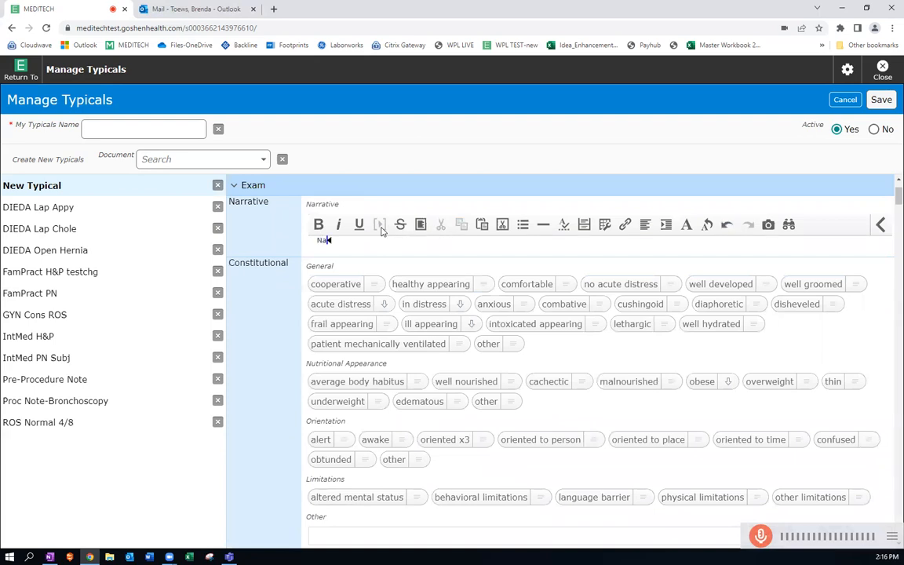
type("rrative Exam:")
key("Return")
type("General")
Mark cooperative, comfortable and no acute distress as general Constitutional exam findings, plus the first Head finding under HENMT
left_click(339, 285)
left_click(522, 272)
left_click(624, 273)
scroll(408, 369, "down", 3)
left_click(345, 349)
Mark PERRL for the pupils and normal inspection of the chest in the Exam section
scroll(406, 379, "down", 6)
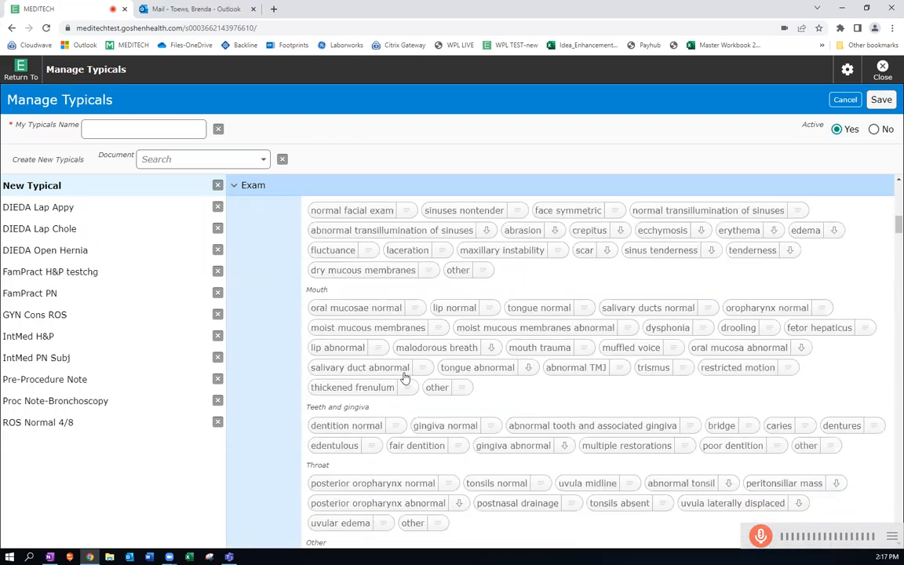
scroll(405, 378, "down", 10)
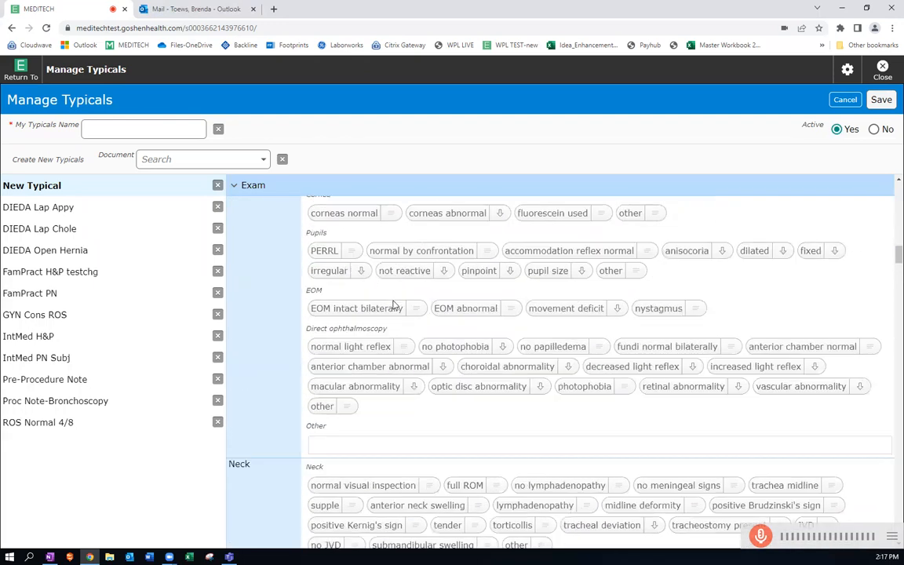
scroll(375, 308, "up", 1)
left_click(330, 295)
scroll(392, 349, "down", 4)
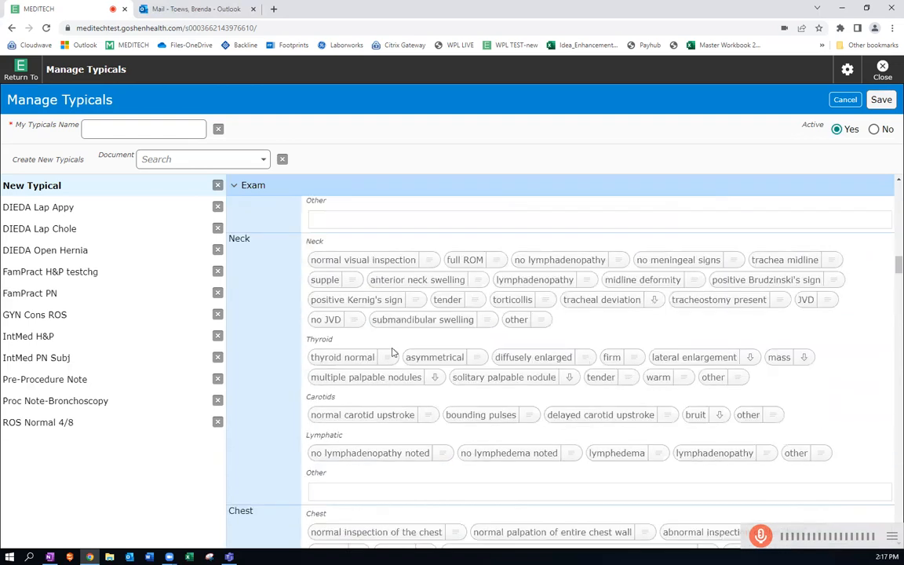
scroll(393, 352, "down", 3)
left_click(390, 318)
Mark Respiratory auscultation as clear to auscultation bilaterally, and Cardiology as no JVD, regular rate and regular rhythm
scroll(390, 322, "down", 3)
left_click(380, 400)
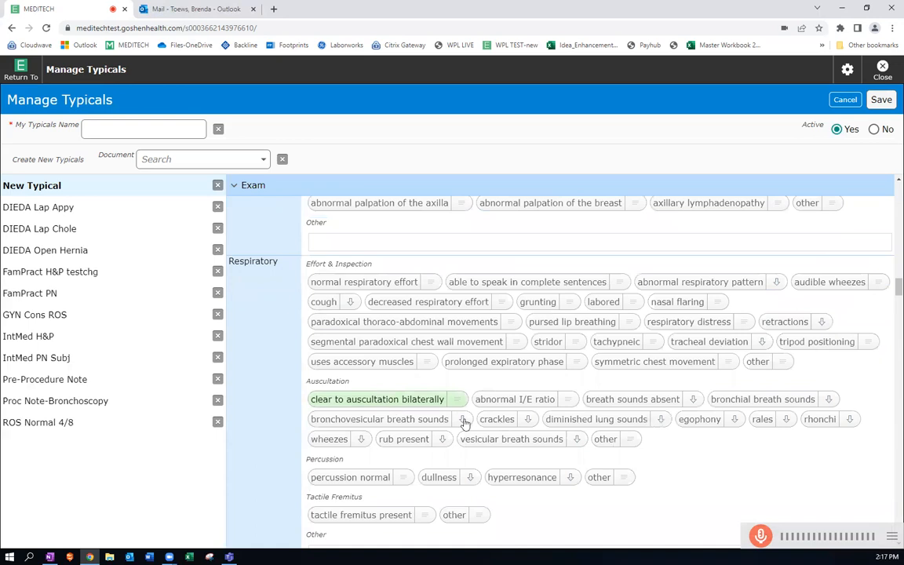
scroll(463, 422, "down", 4)
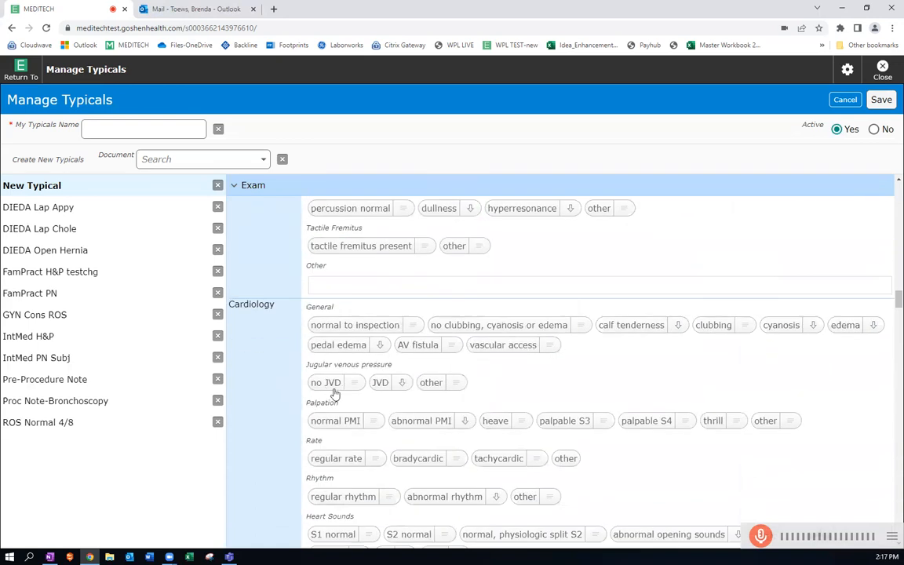
left_click(328, 383)
left_click(338, 458)
left_click(345, 497)
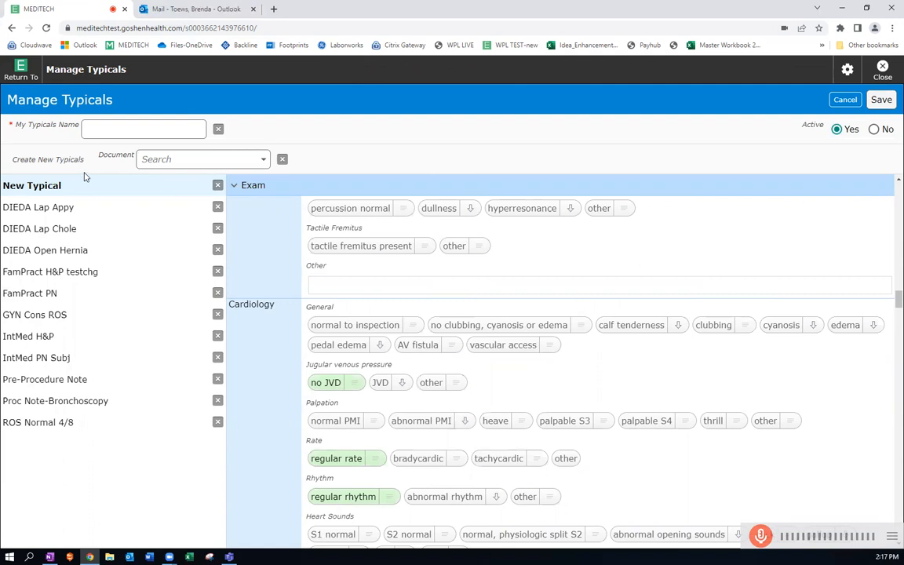
Name the new typical "Cardiology H&P" and save it
left_click(151, 128)
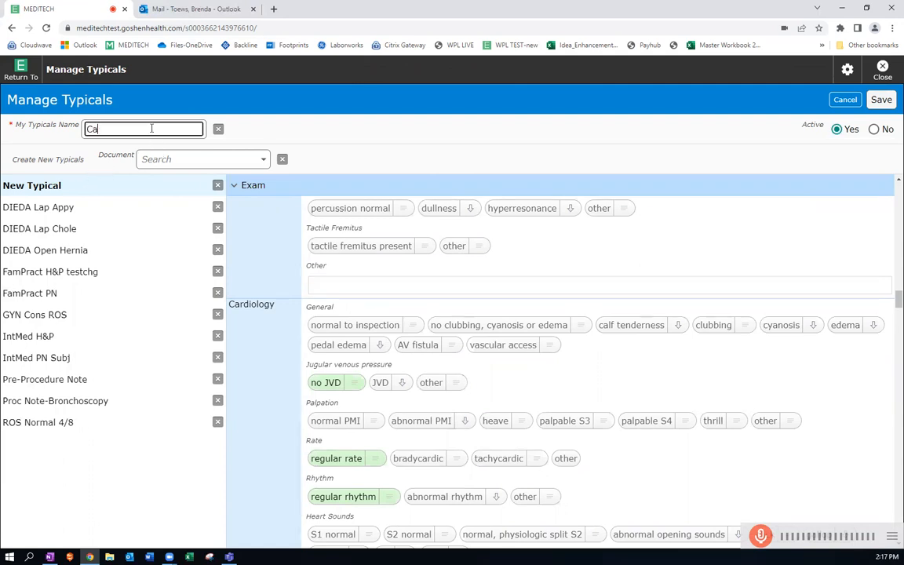
type("Cardiology H&P")
left_click(623, 139)
left_click(881, 100)
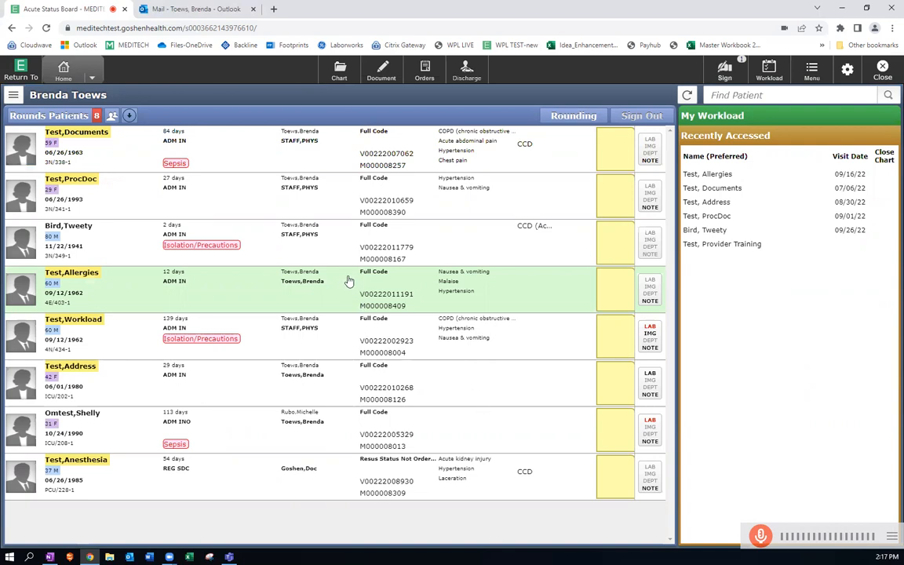
Start a Cardiology Progress Note for the highlighted patient and record Constitutional general findings of no acute distress, well developed and well groomed
left_click(384, 72)
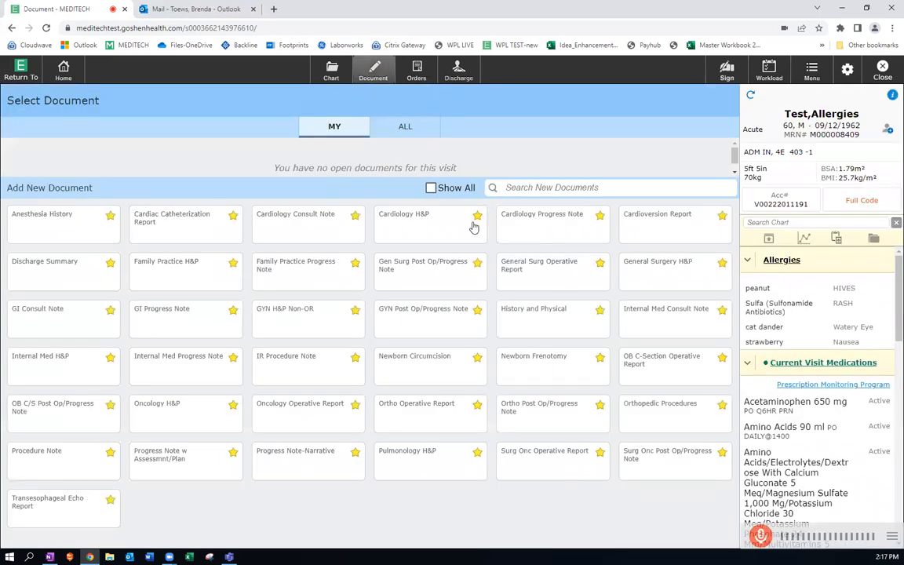
left_click(540, 224)
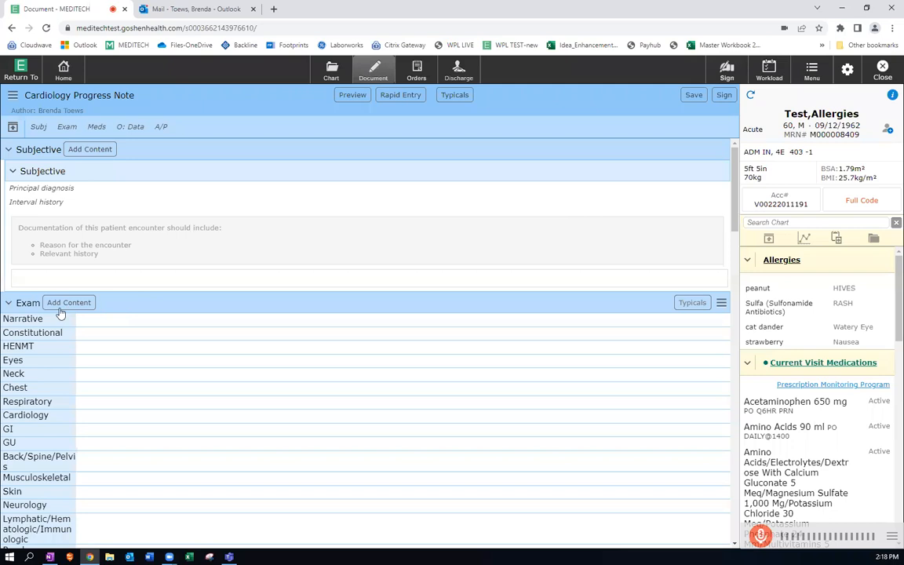
scroll(86, 339, "down", 2)
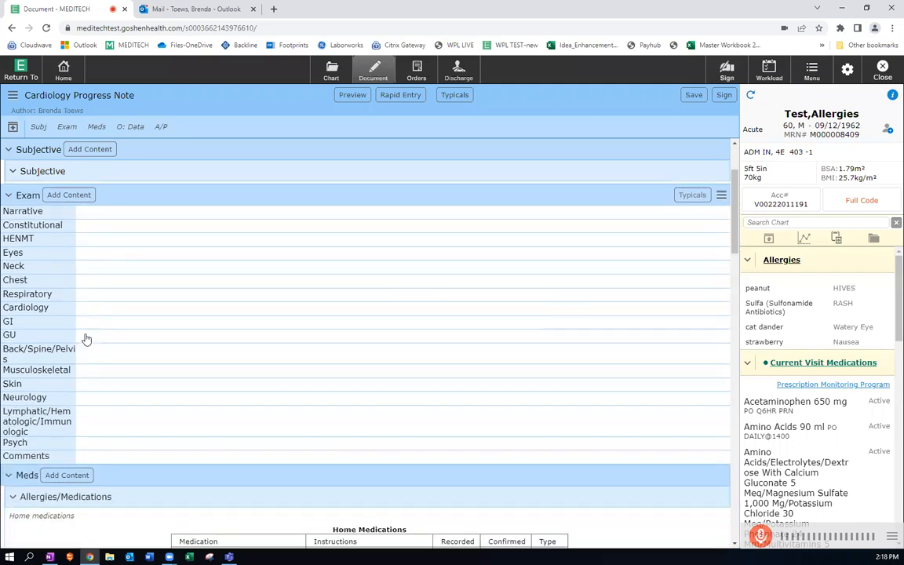
left_click(35, 229)
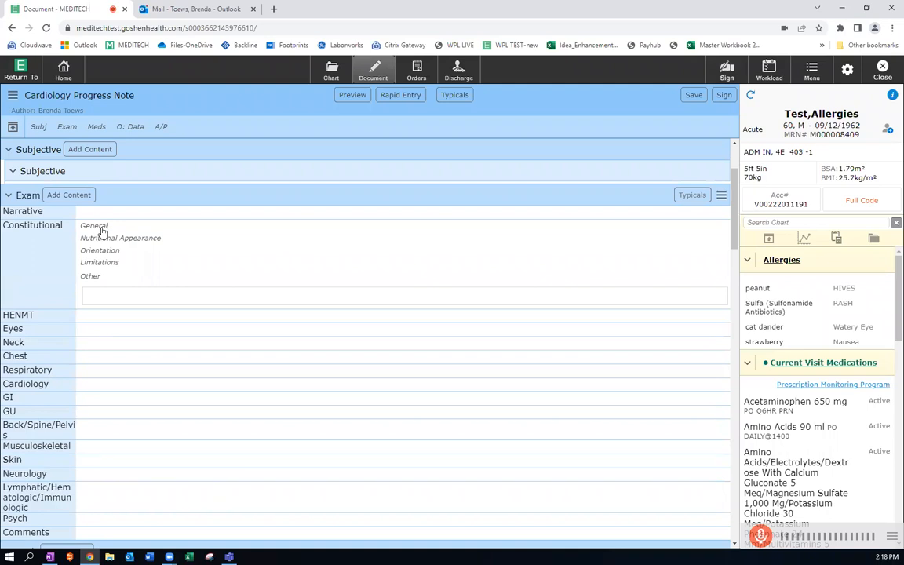
left_click(100, 229)
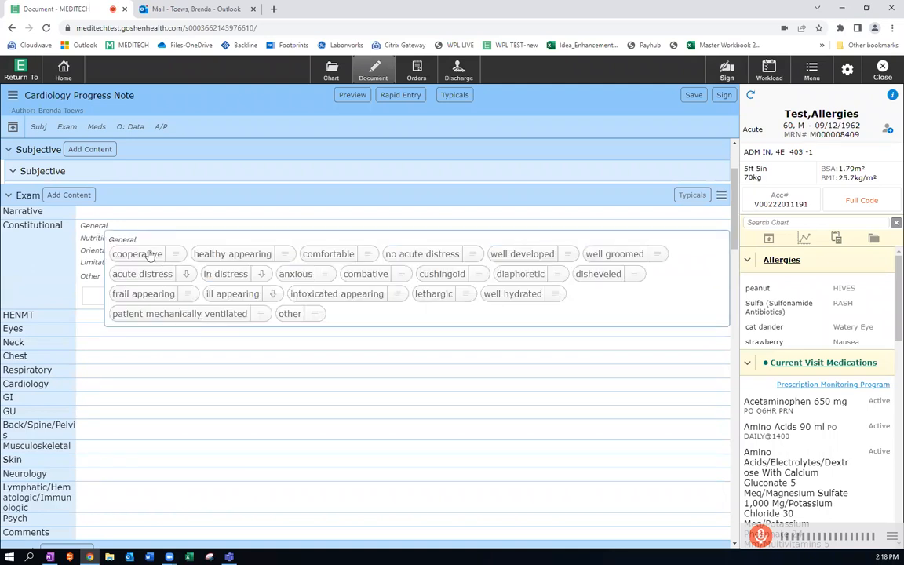
left_click(446, 256)
left_click(522, 253)
left_click(615, 253)
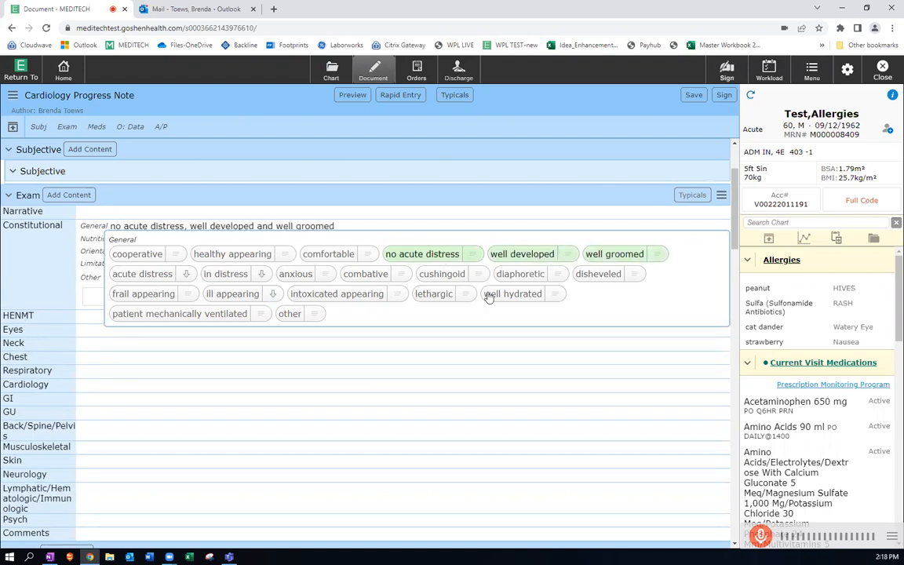
Record the Respiratory exam as normal respiratory effort and clear to auscultation bilaterally
left_click(20, 370)
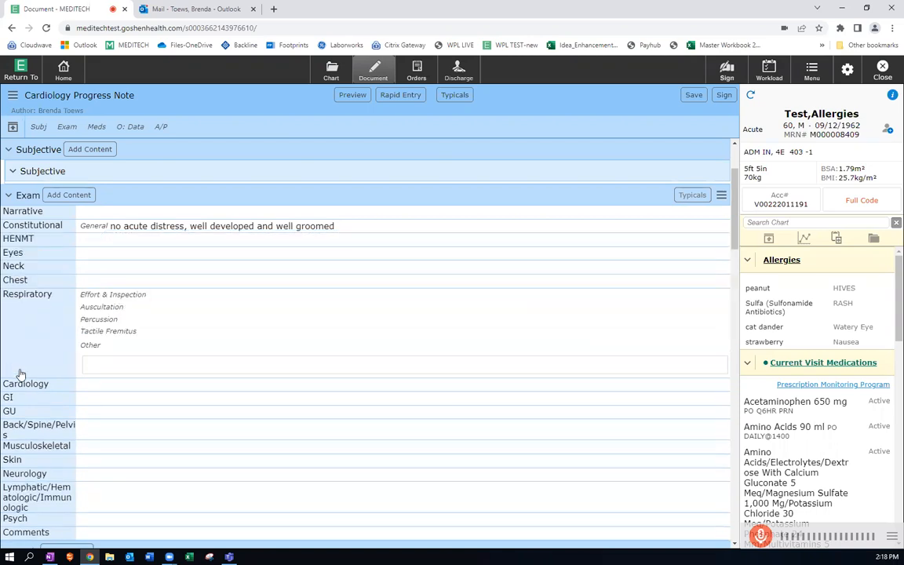
left_click(102, 296)
left_click(135, 324)
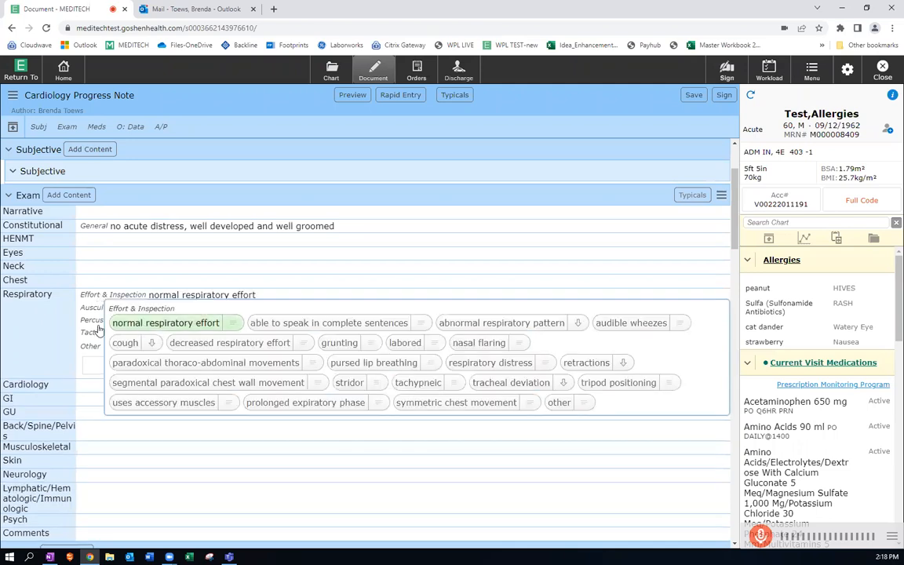
left_click(90, 308)
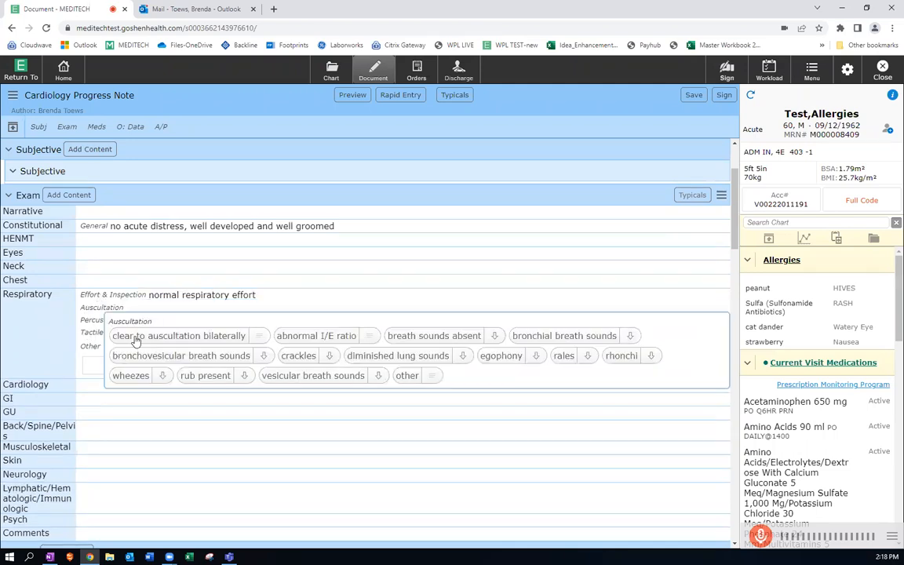
left_click(121, 336)
Record regular rhythm and regular rate in the note's Cardiology exam
left_click(19, 384)
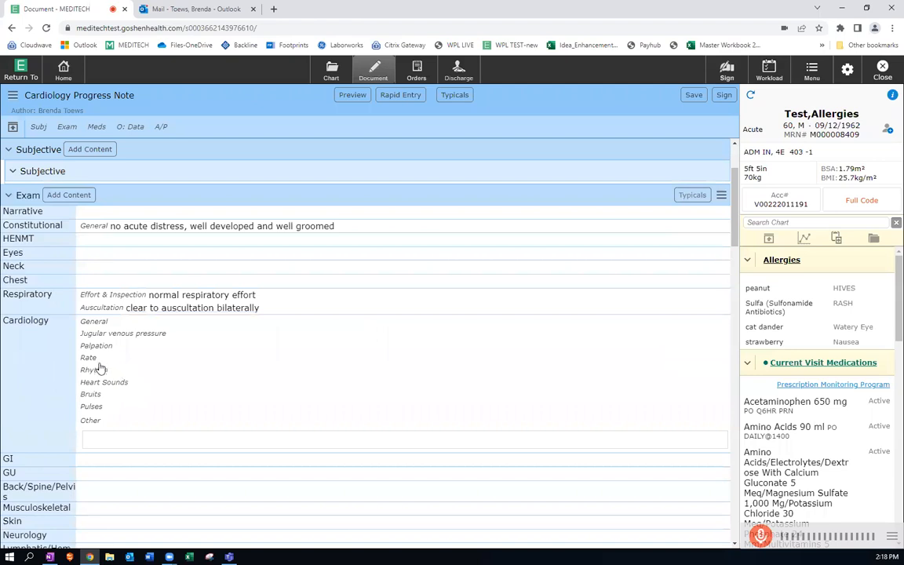
left_click(100, 371)
left_click(149, 397)
left_click(89, 358)
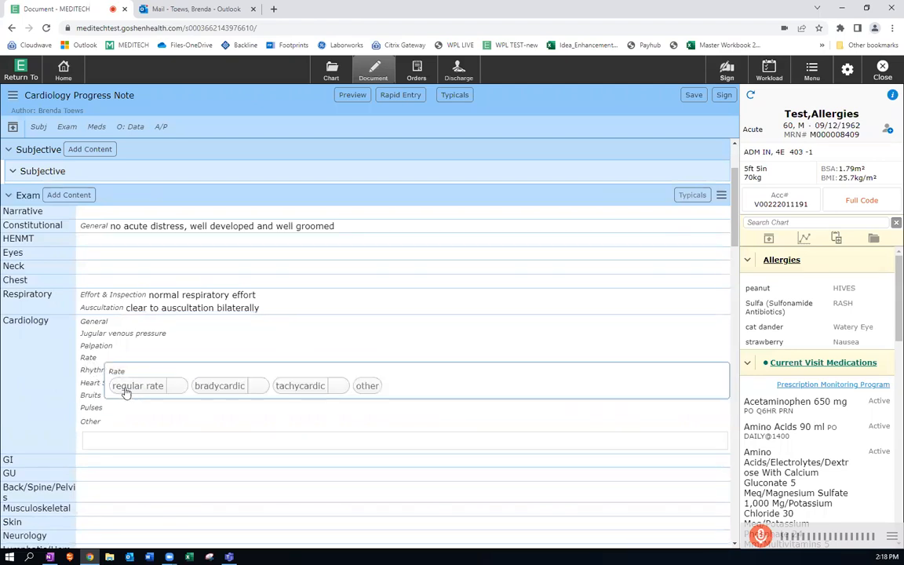
left_click(125, 386)
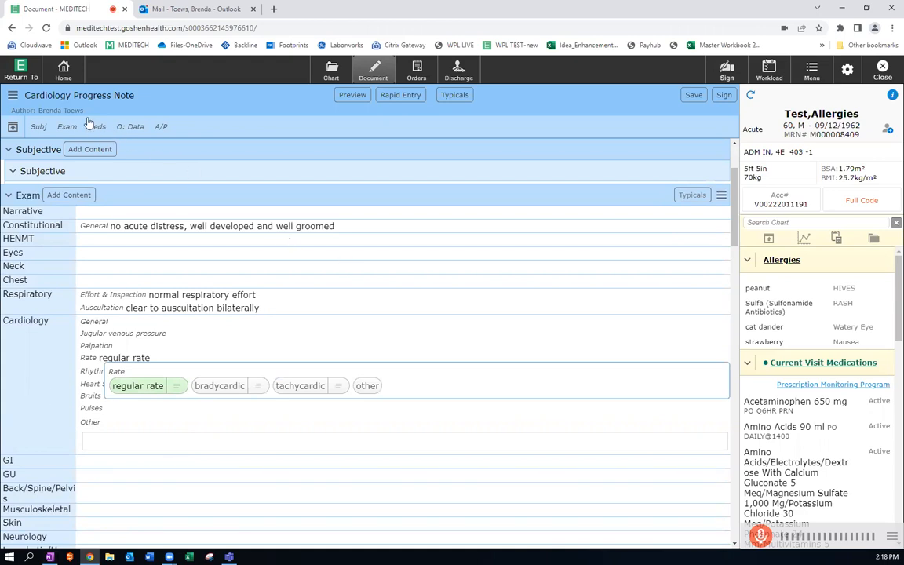
Create a new typical from the current note's exam responses, name it "Cardiology Progress Note" and save it
left_click(12, 96)
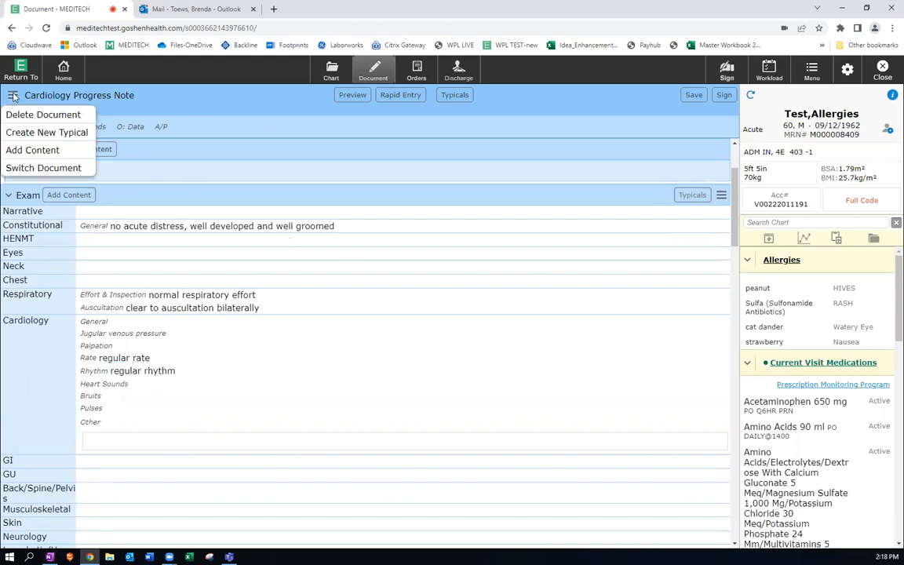
left_click(48, 132)
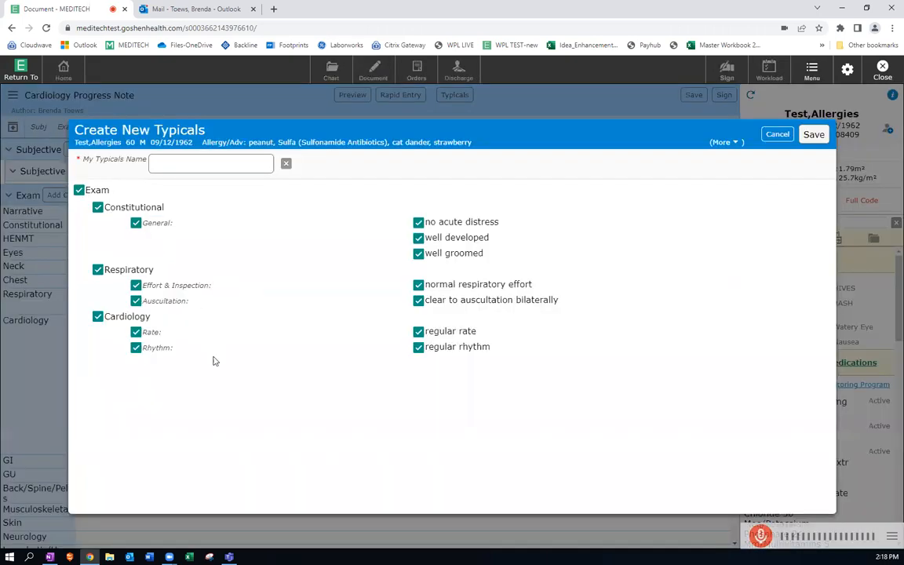
left_click(204, 163)
type("Cardiology")
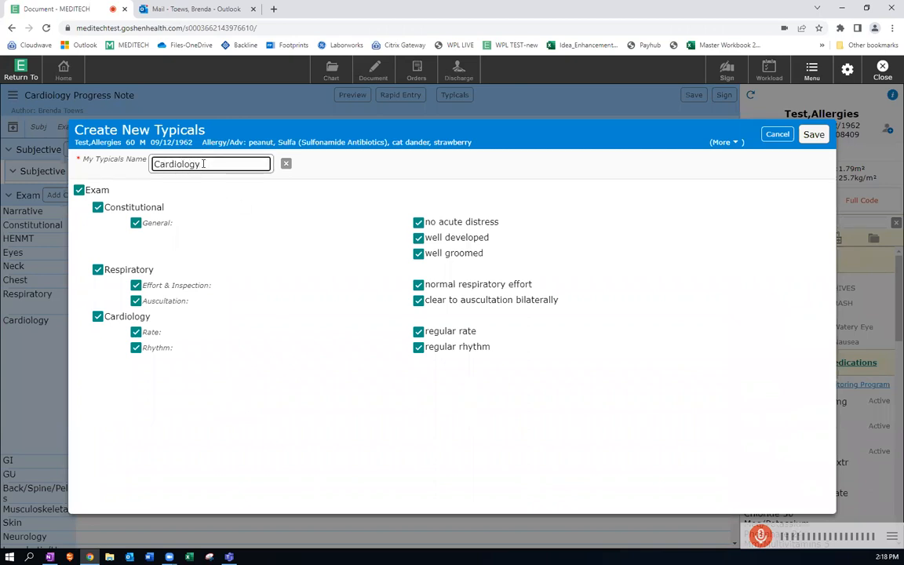
type(" Progress Note")
left_click(814, 135)
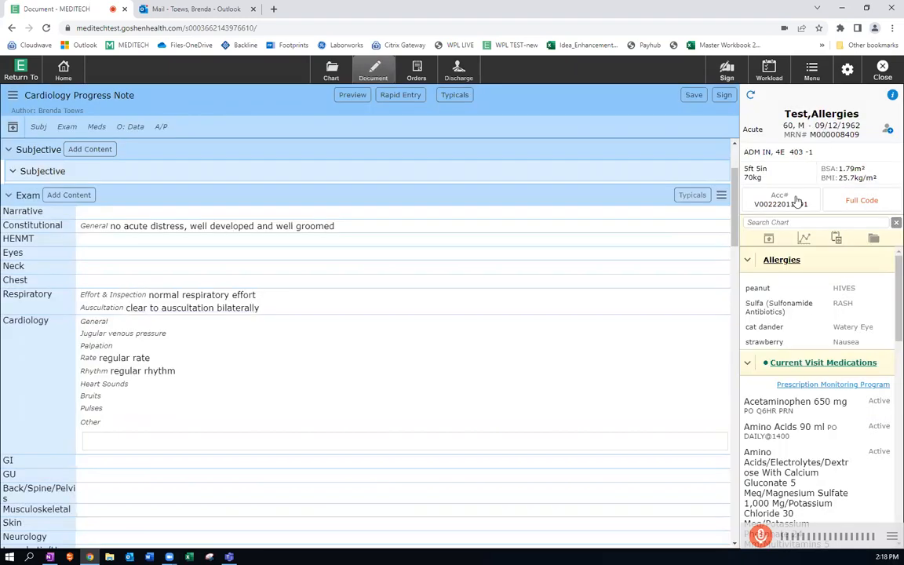
Delete the pending Cardiology Progress Note document from the patient's visit
left_click(14, 96)
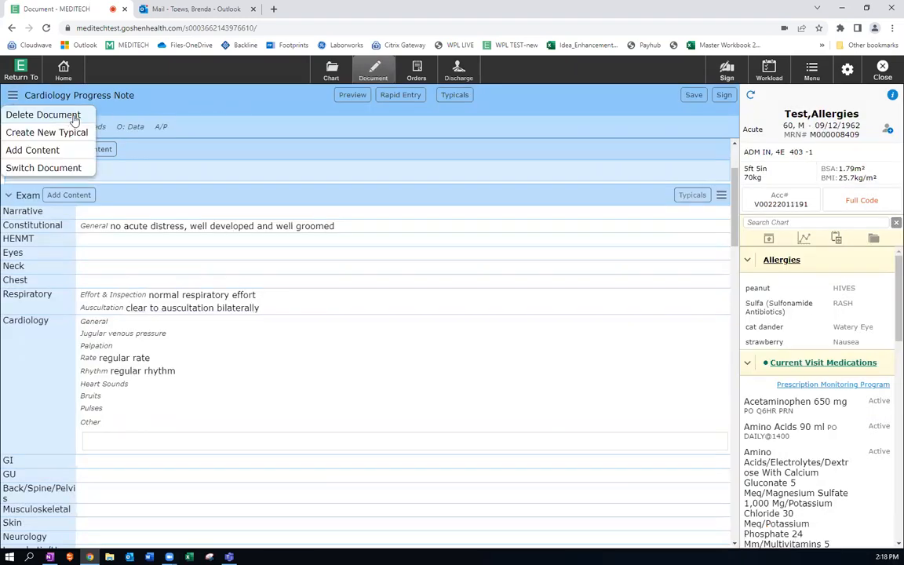
left_click(48, 115)
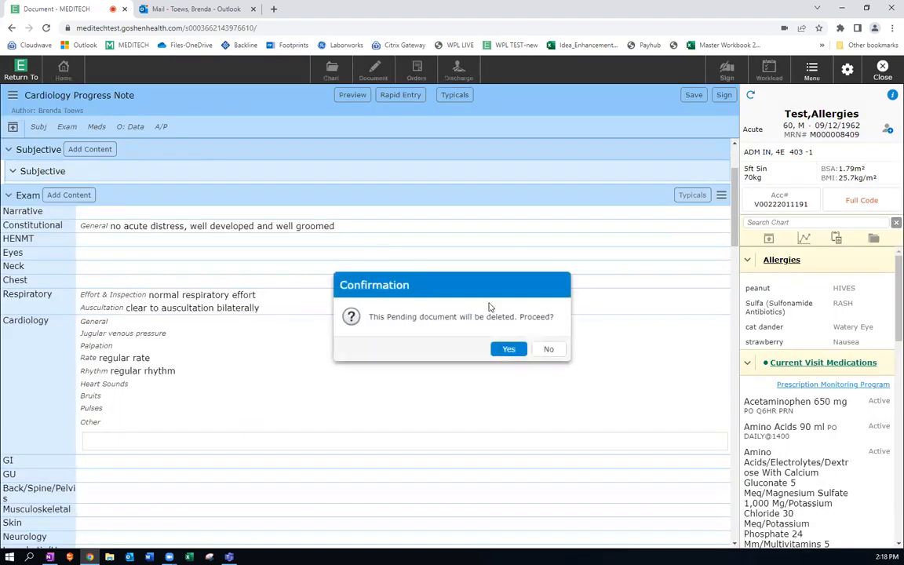
left_click(509, 349)
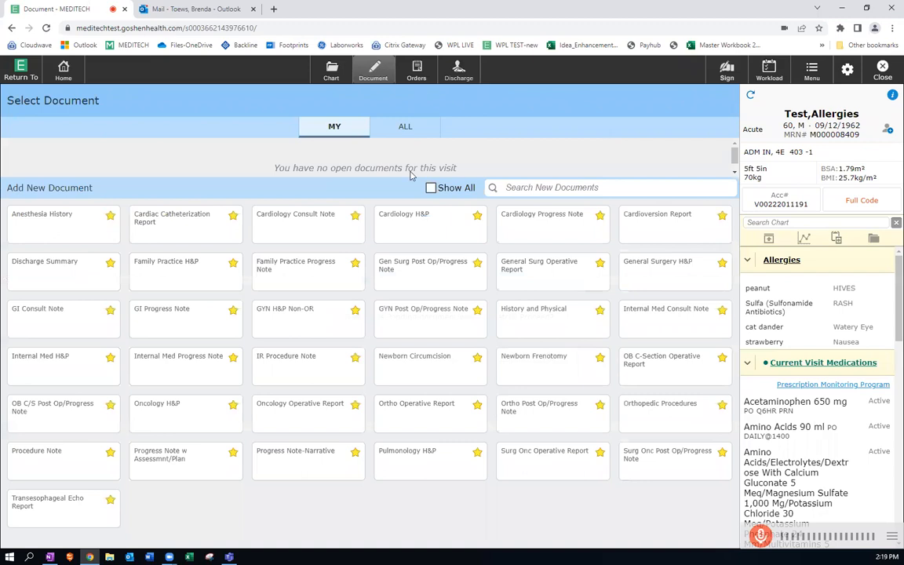
Start a new Cardiology H&P document and apply all responses of the Cardiology H&P typical to it
left_click(418, 222)
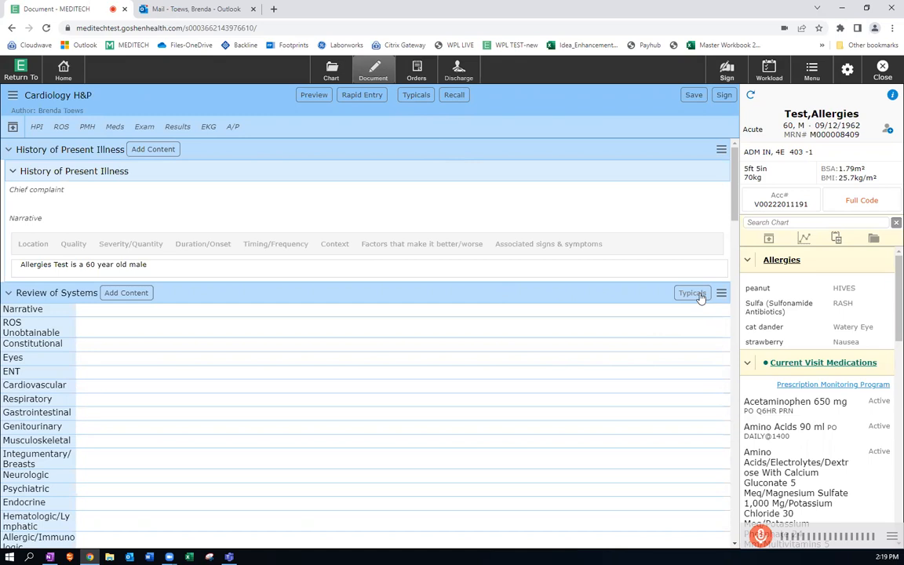
scroll(701, 299, "down", 10)
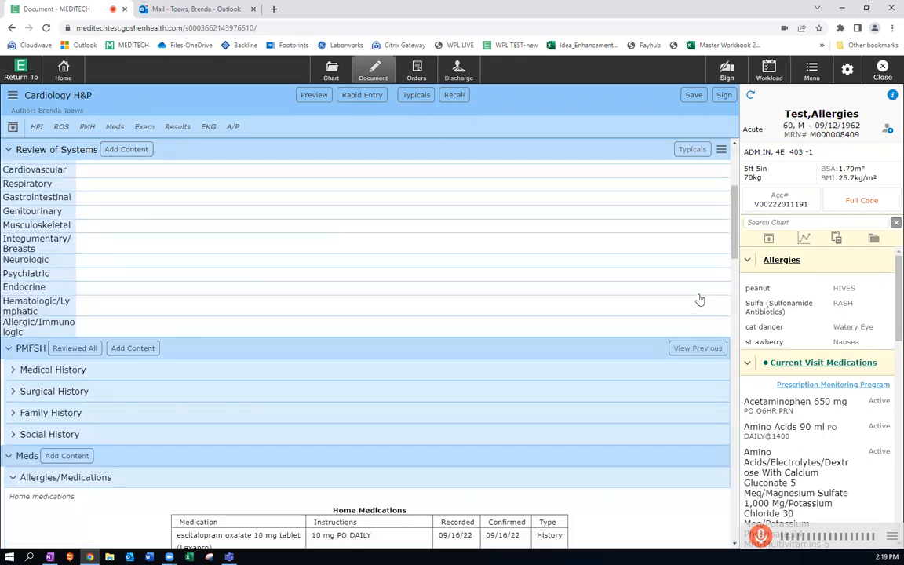
scroll(701, 299, "down", 10)
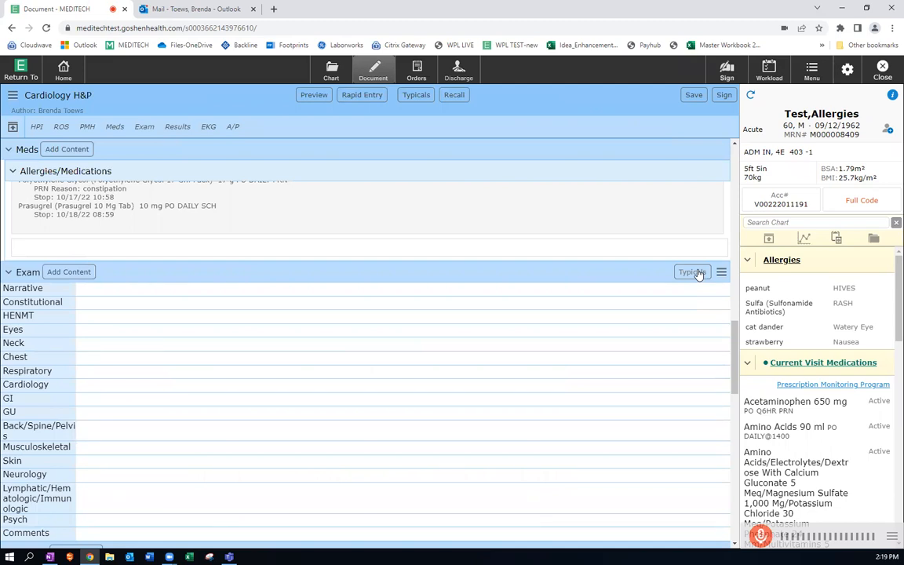
left_click(420, 95)
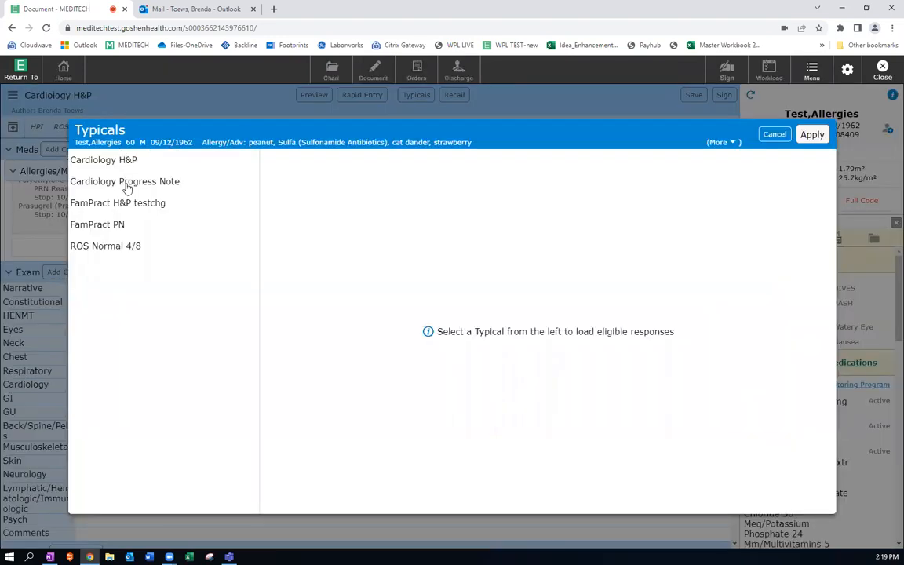
left_click(118, 158)
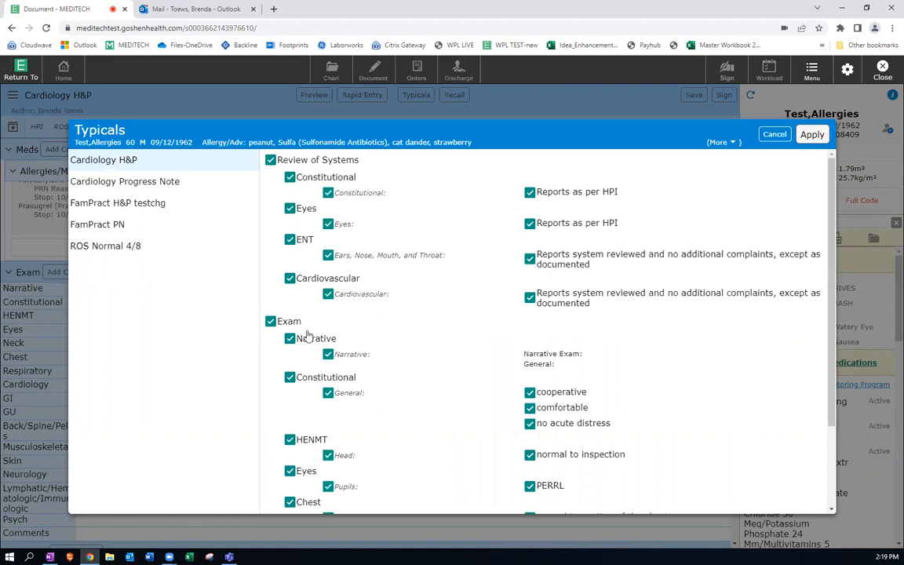
left_click(813, 135)
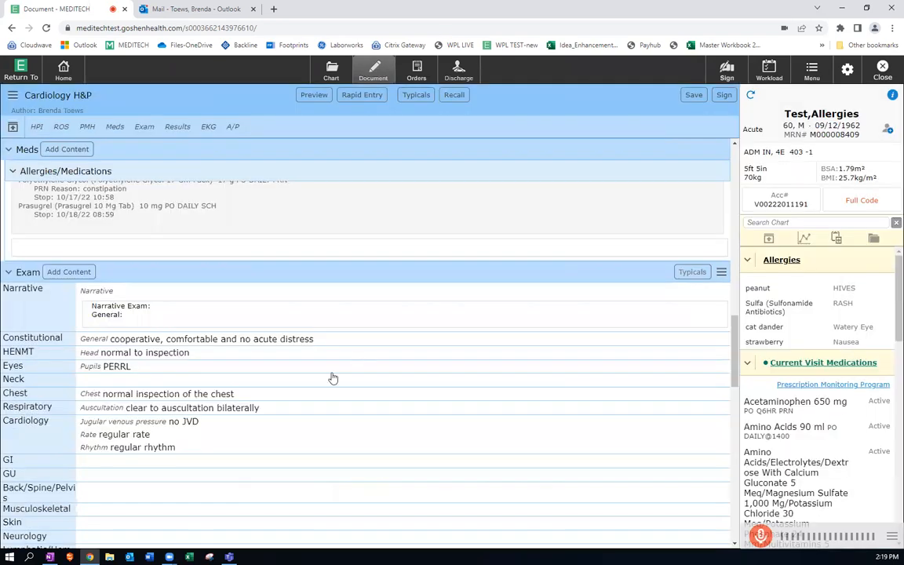
In the Review of Systems, replace the Constitutional response "as per HPI" with "system reviewed and no additional complaints, except as documented"
scroll(333, 378, "up", 15)
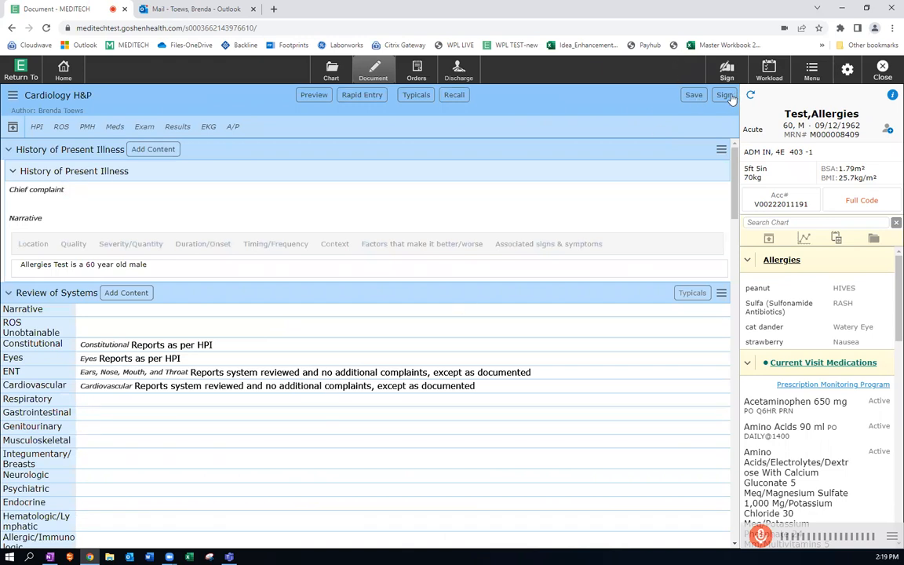
left_click(154, 348)
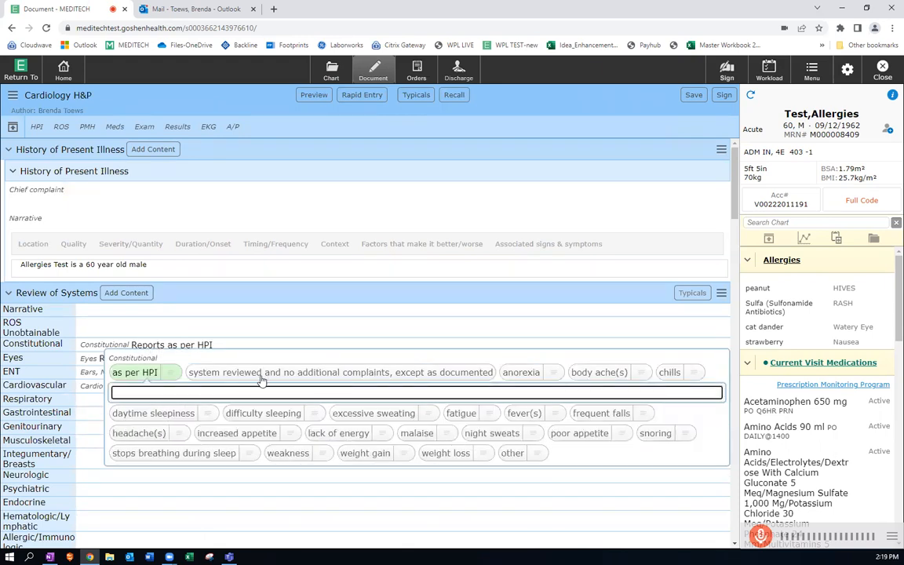
left_click(287, 374)
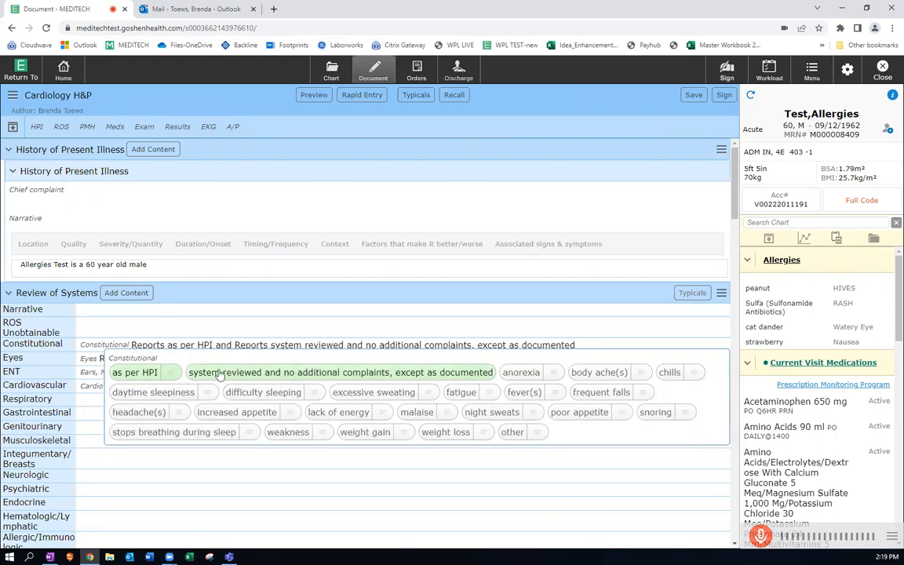
left_click(143, 372)
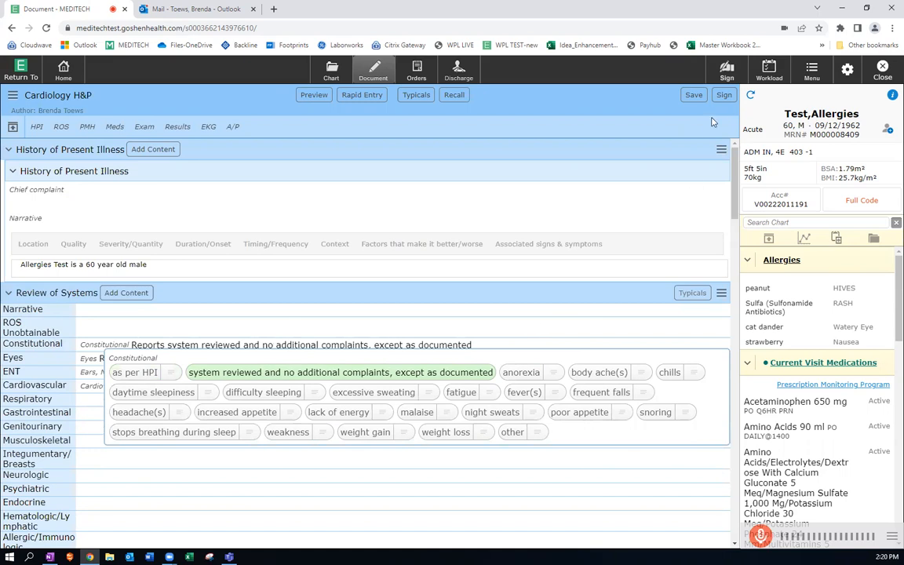
Sign and submit the Cardiology H&P with the Medical document specialty, entering the signing PIN
left_click(724, 95)
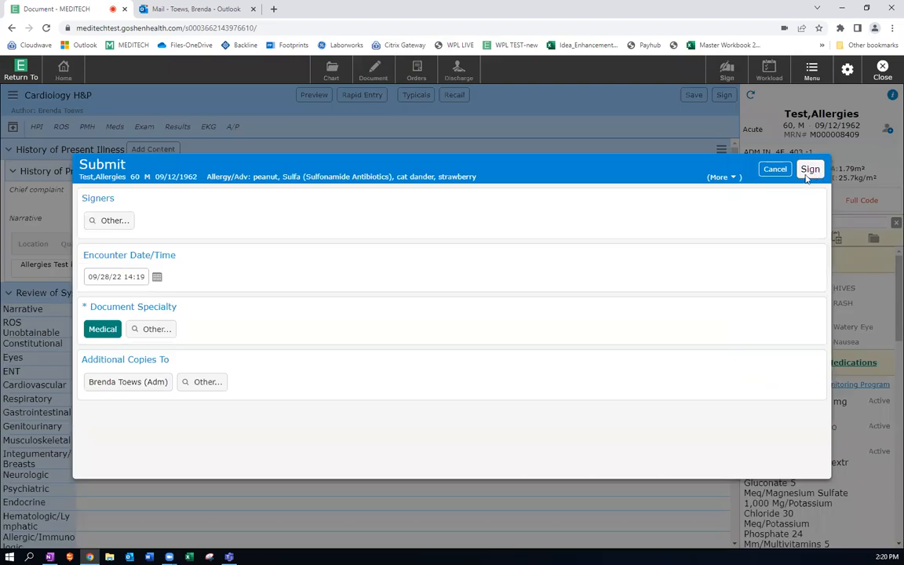
left_click(810, 169)
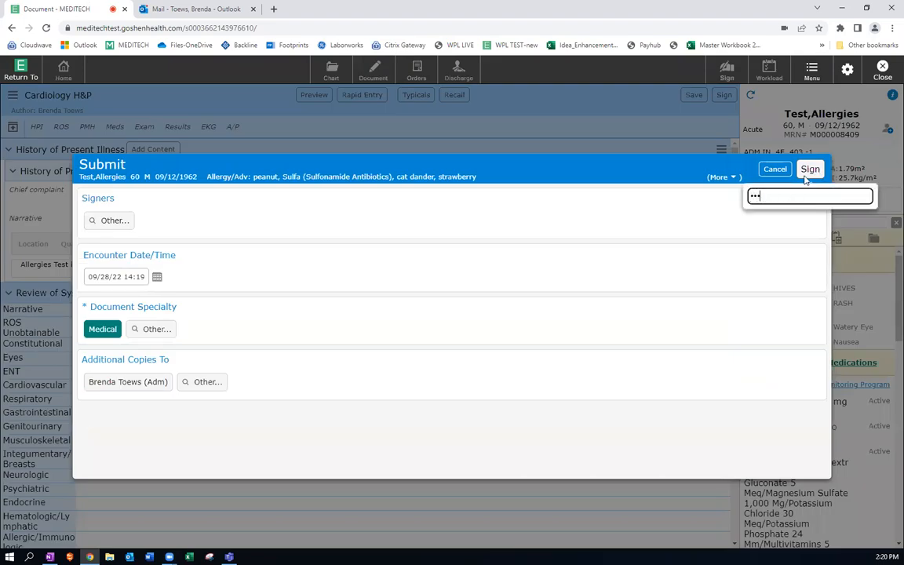
left_click(805, 172)
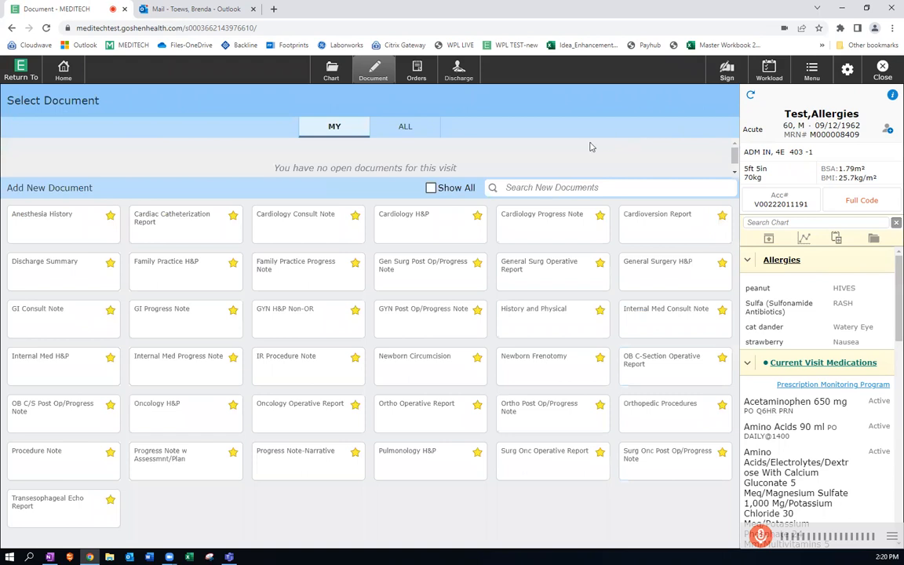
Go to Manage Typicals and open the Exam section of the Cardiology Progress Note typical for editing
left_click(813, 72)
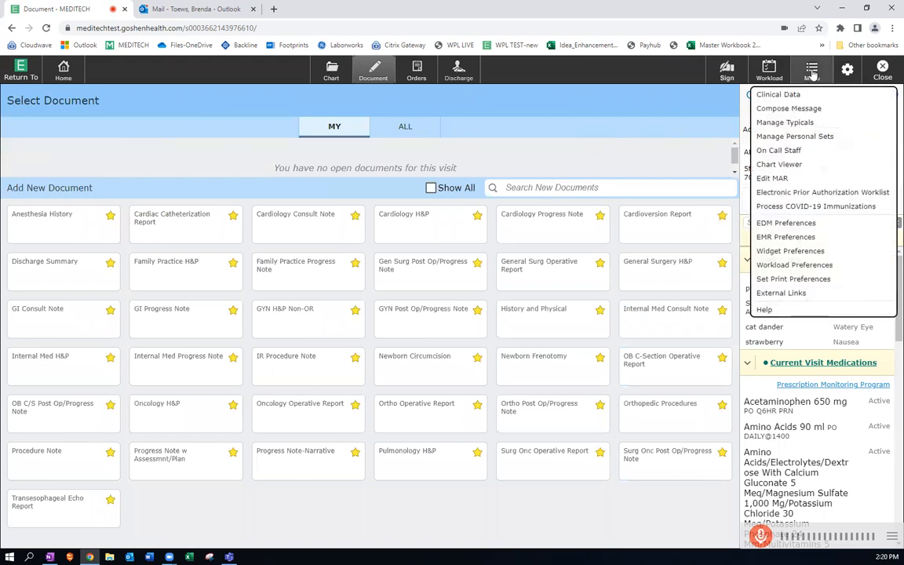
left_click(809, 123)
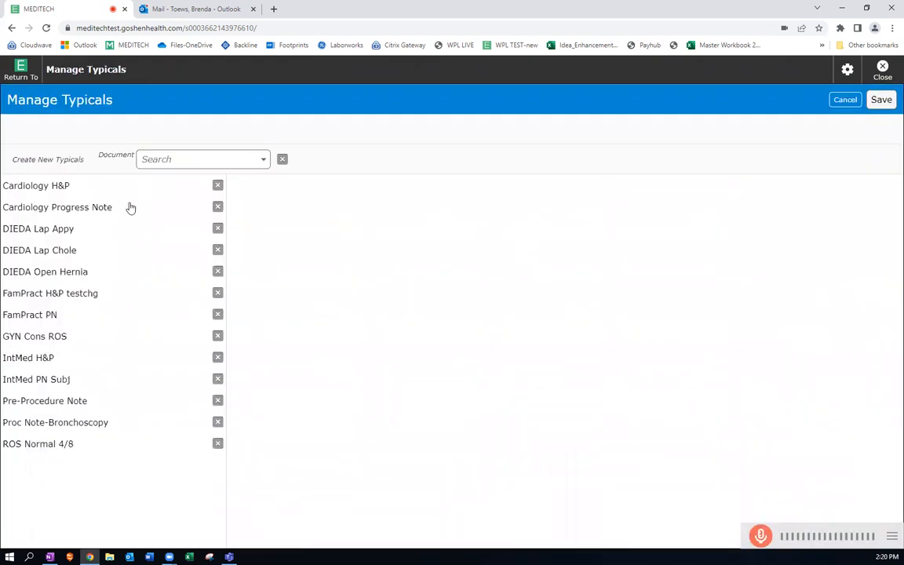
left_click(66, 206)
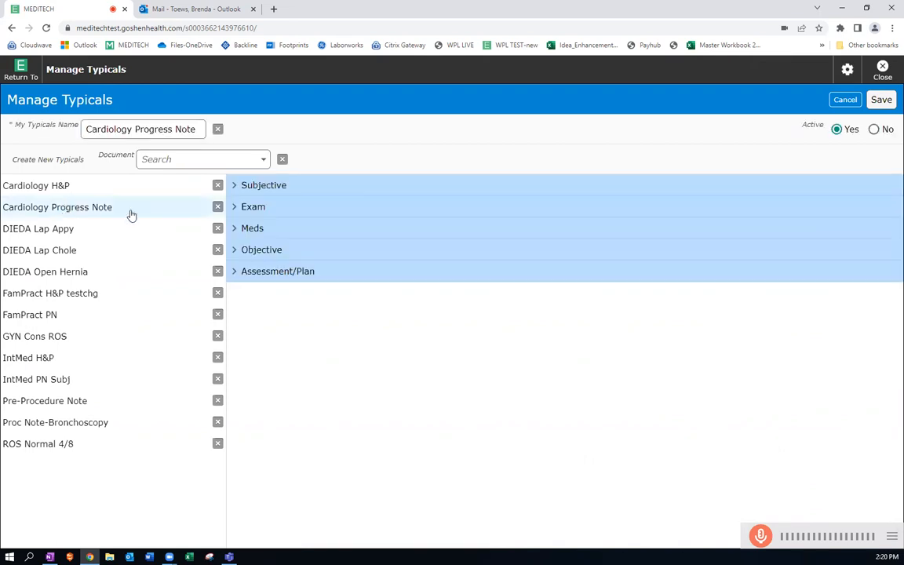
left_click(264, 207)
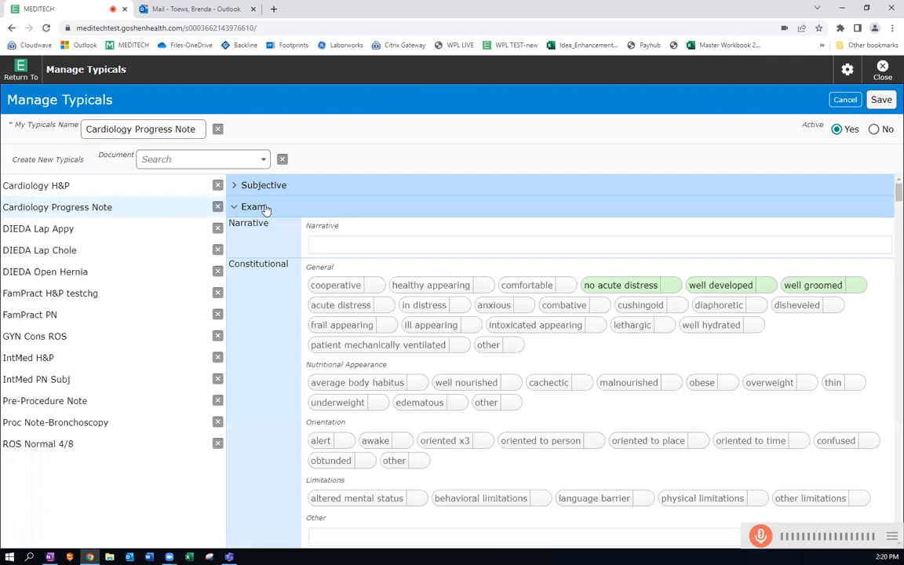
In the Constitutional General findings, deselect well groomed and well developed, add cooperative and healthy appearing, and save the typical
left_click(822, 267)
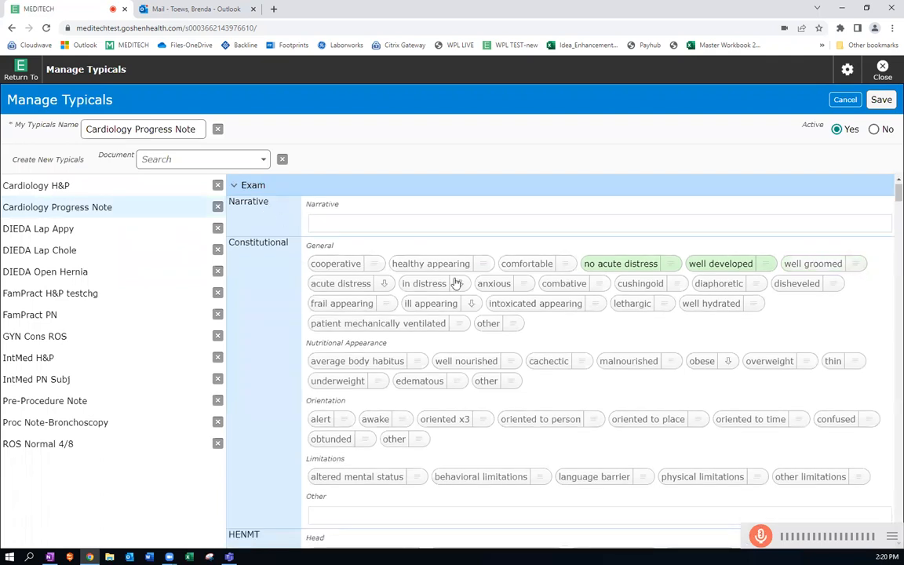
left_click(359, 267)
left_click(434, 264)
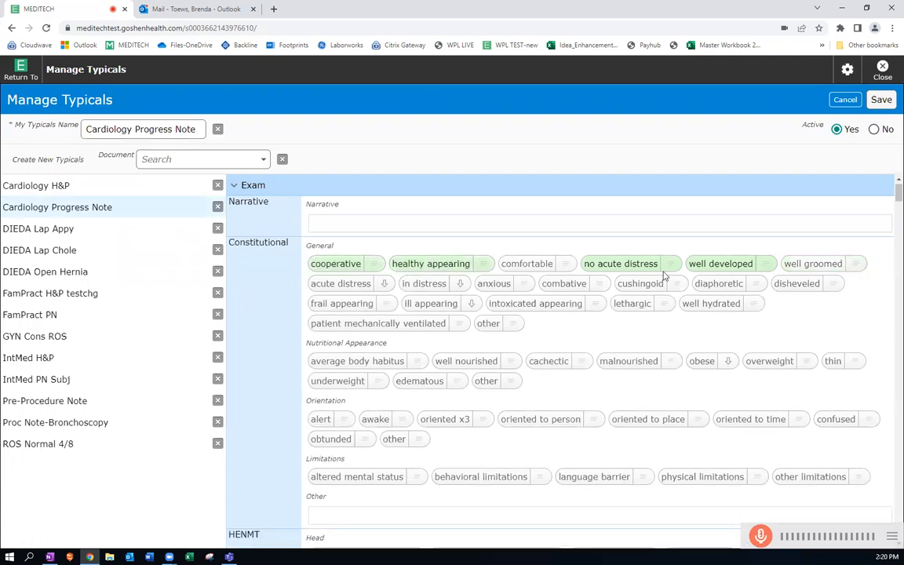
left_click(719, 264)
left_click(881, 100)
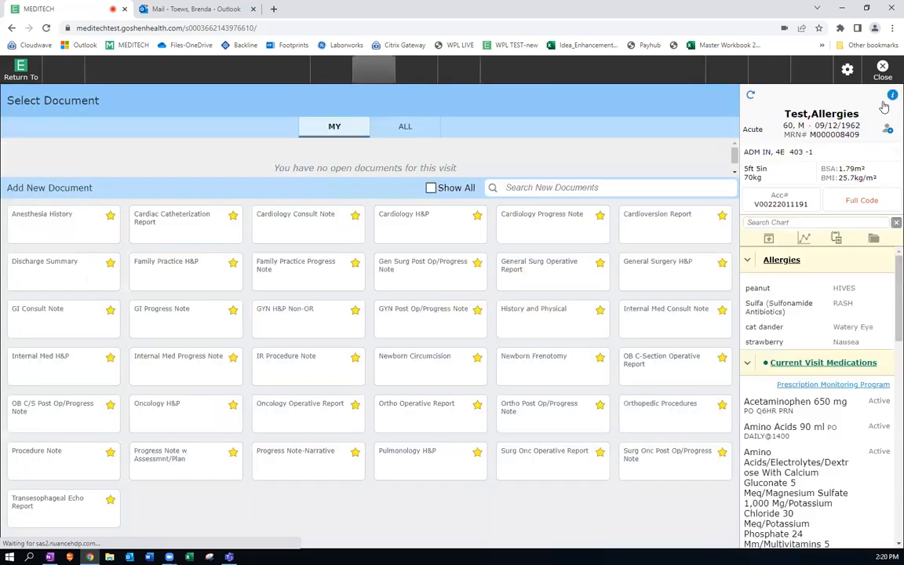